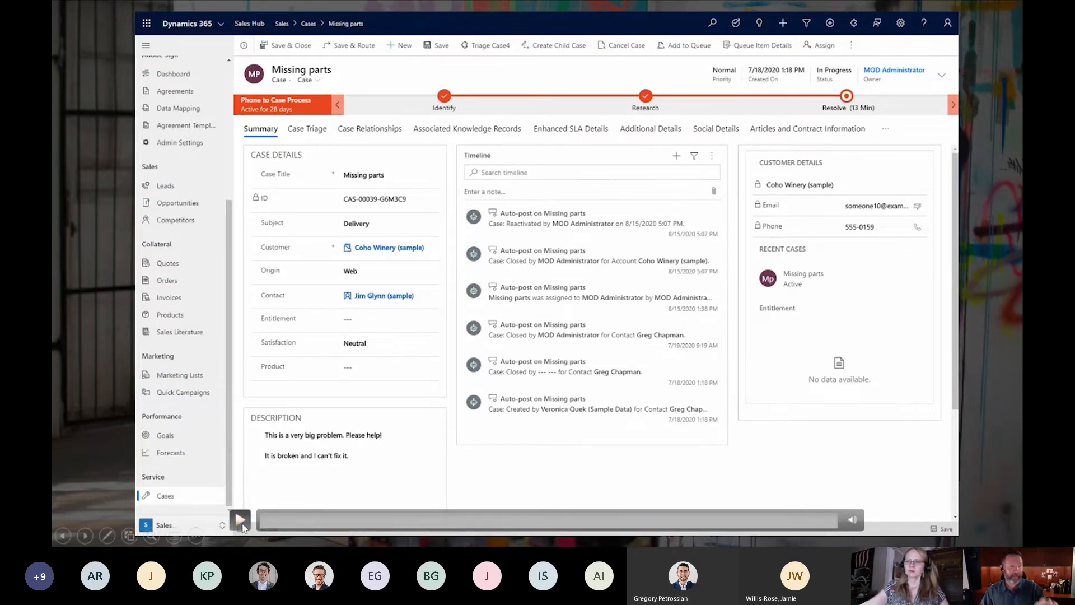
pyautogui.click(240, 520)
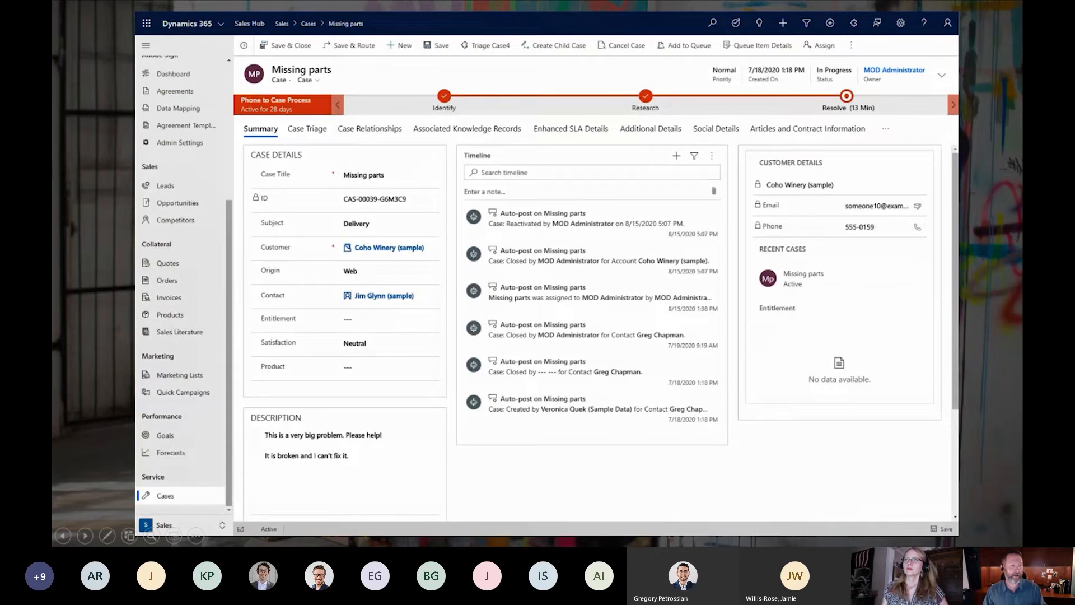
# Step: Open the case's Case Triage script and answer Yes to whether now is a good time to talk
pyautogui.click(310, 136)
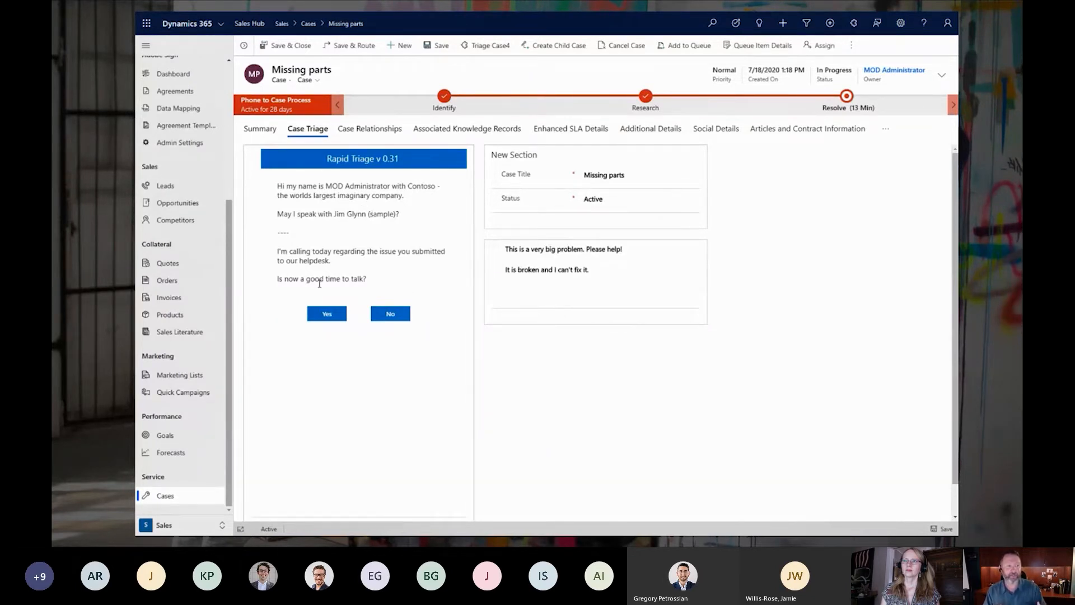
pyautogui.click(319, 316)
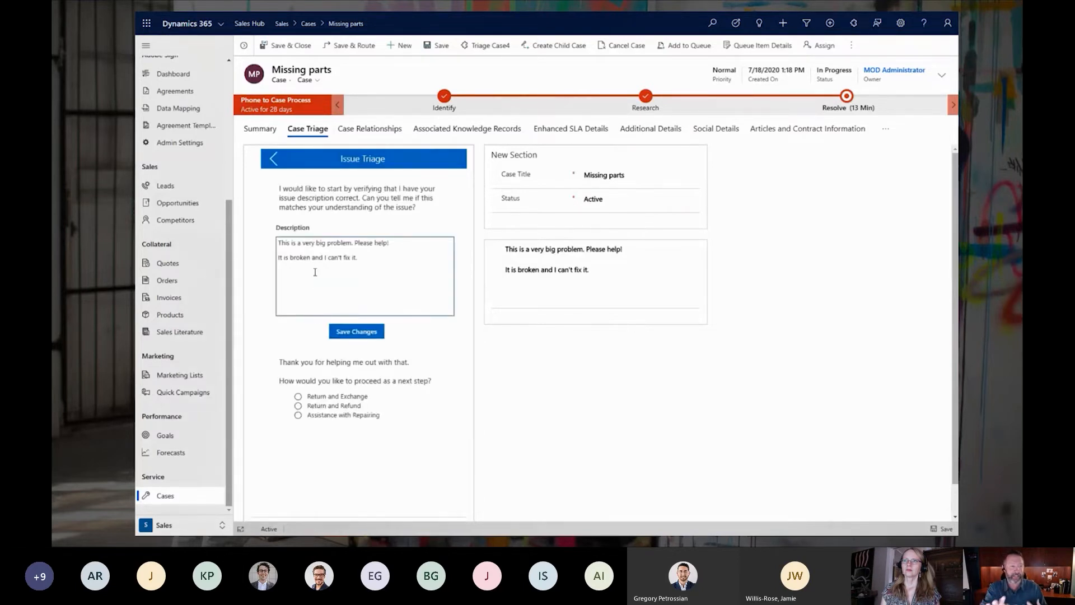
# Step: Add the line "There is a tear in the cover!" to the issue description in the triage script and save the changes
pyautogui.click(363, 259)
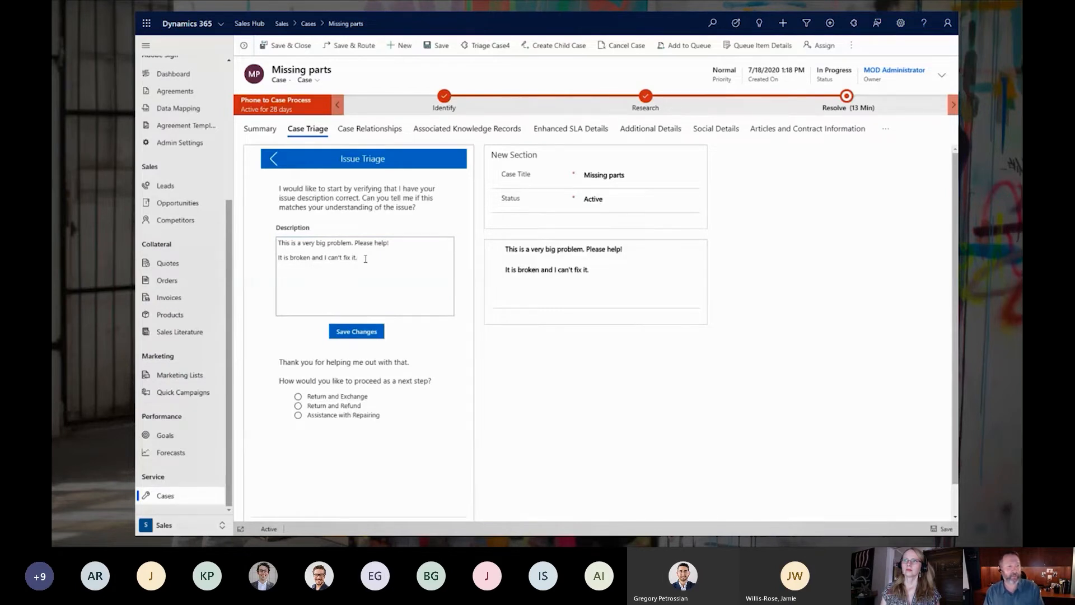
pyautogui.press('Return')
pyautogui.write('There is a te')
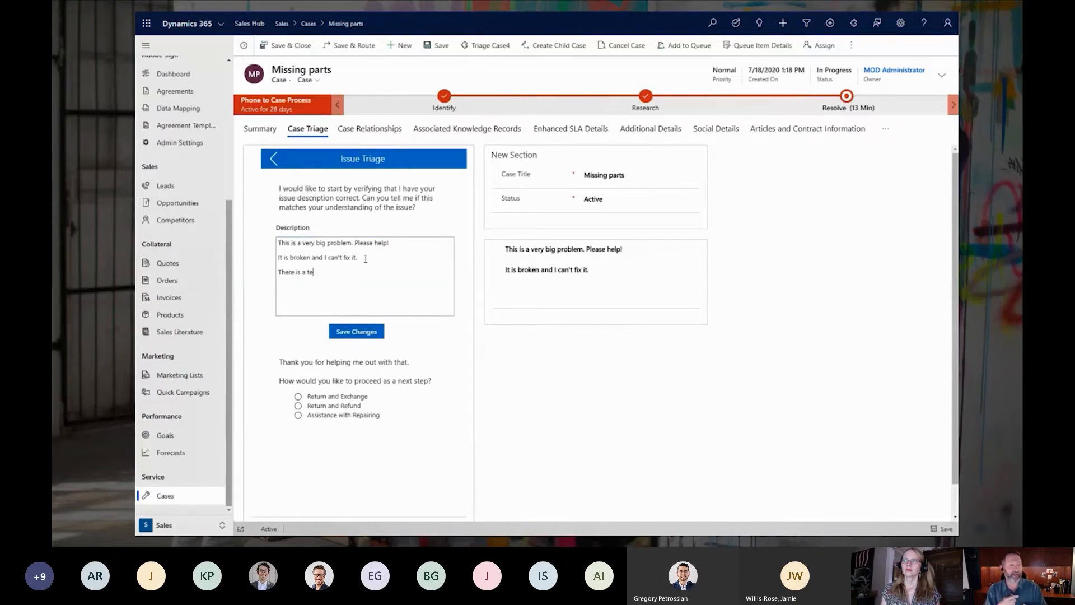
pyautogui.write('ar in the cover')
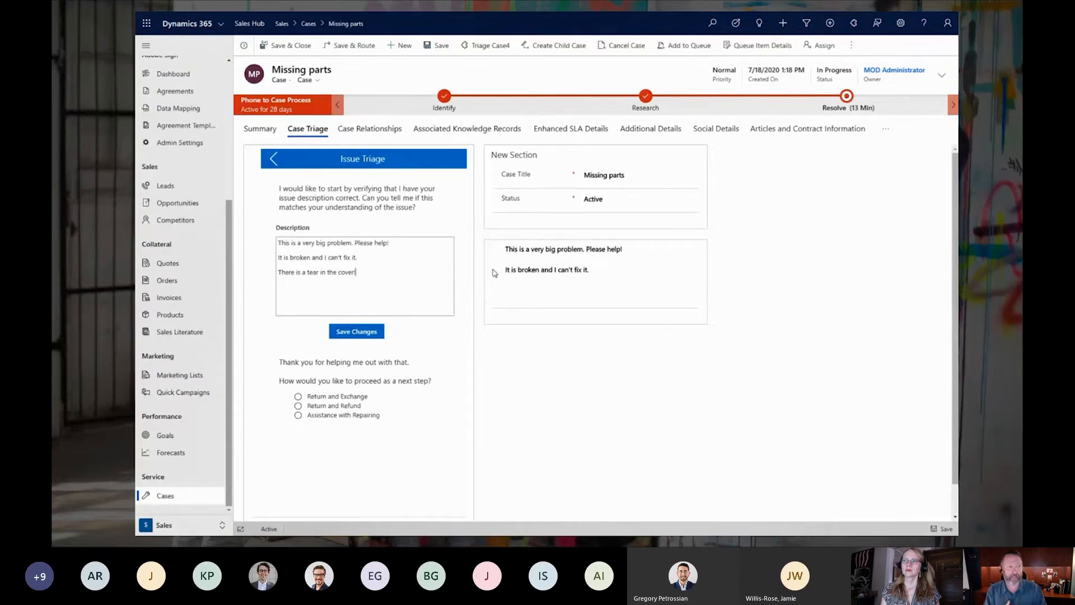
pyautogui.click(372, 335)
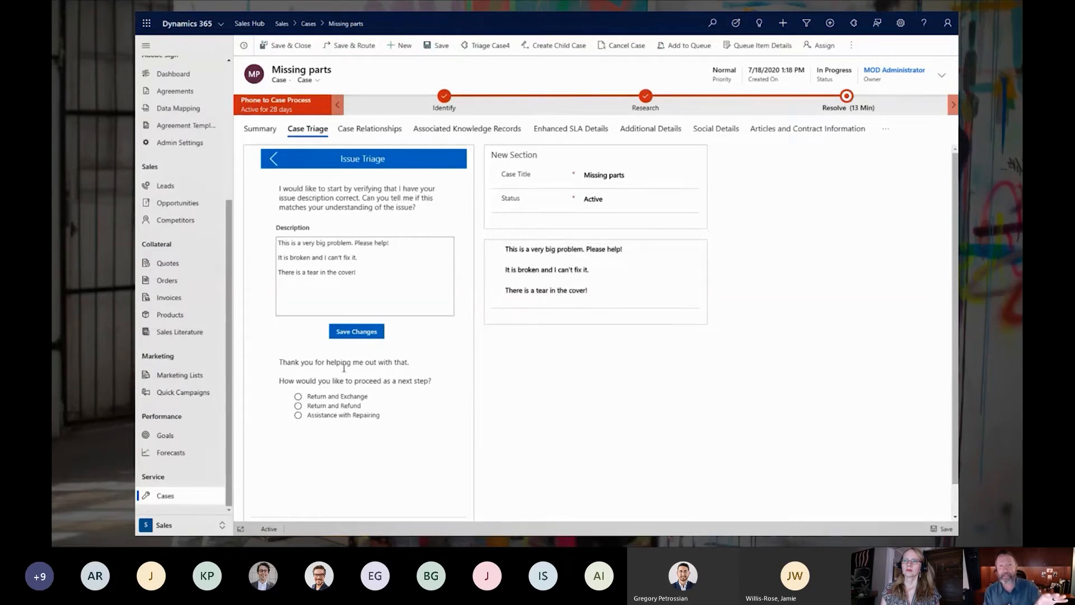
# Step: Try Return and Exchange and Return and Refund as the next step, and complete the triage with Assistance with Repairing
pyautogui.click(298, 396)
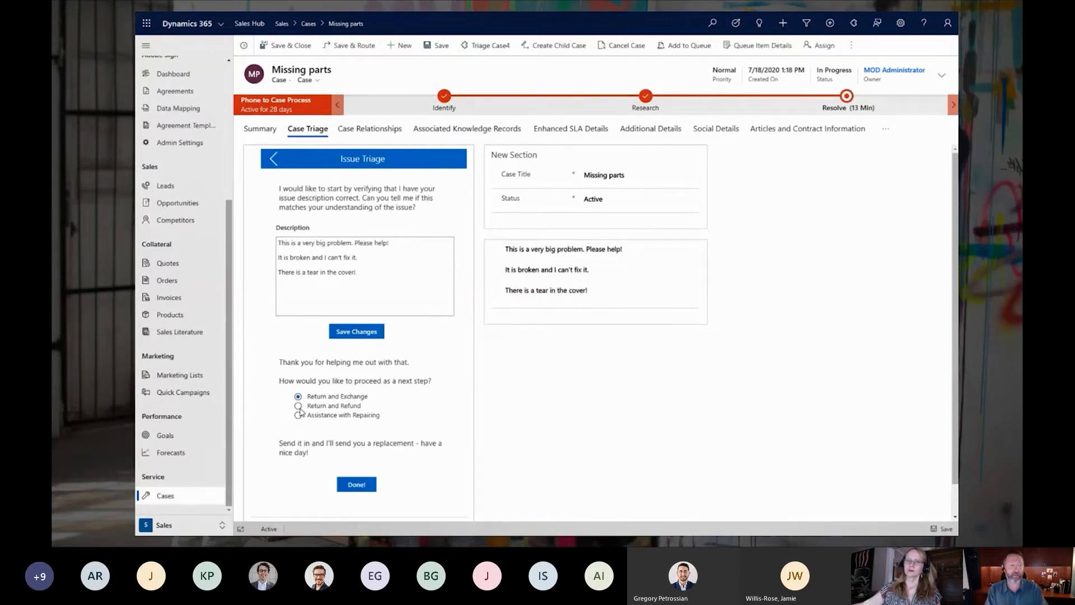
pyautogui.click(299, 408)
pyautogui.click(300, 416)
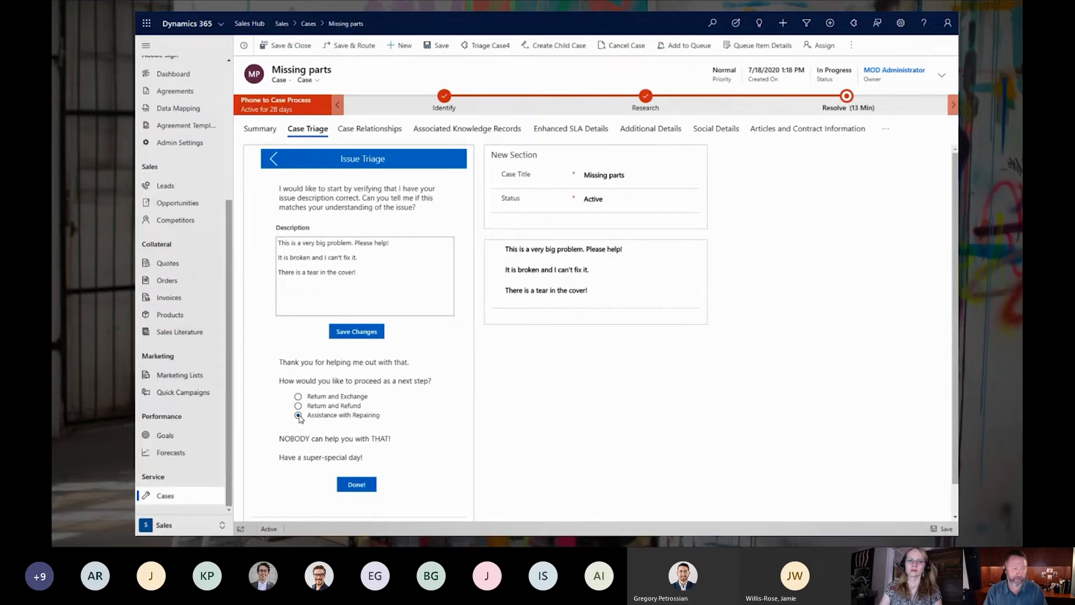
pyautogui.click(355, 485)
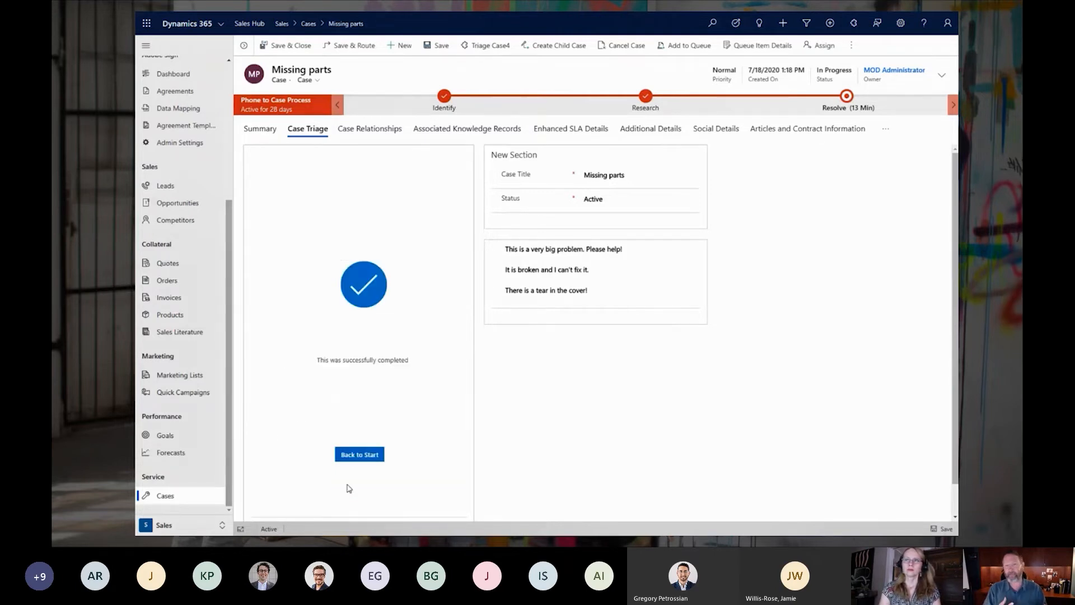
# Step: Return to the start of the triage script and answer No to whether now is a good time to talk
pyautogui.click(358, 456)
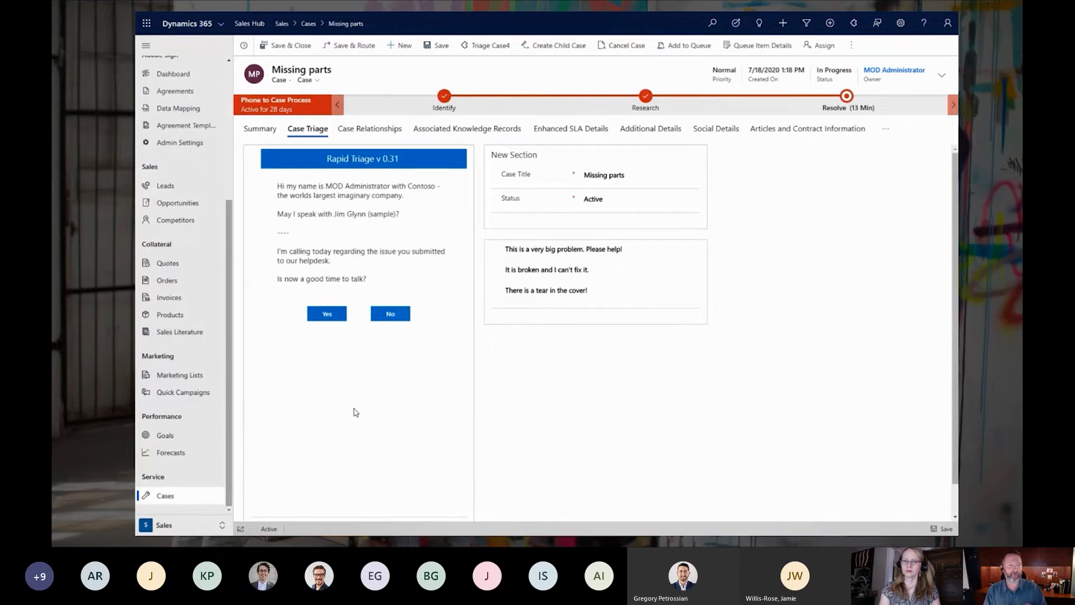
pyautogui.click(391, 316)
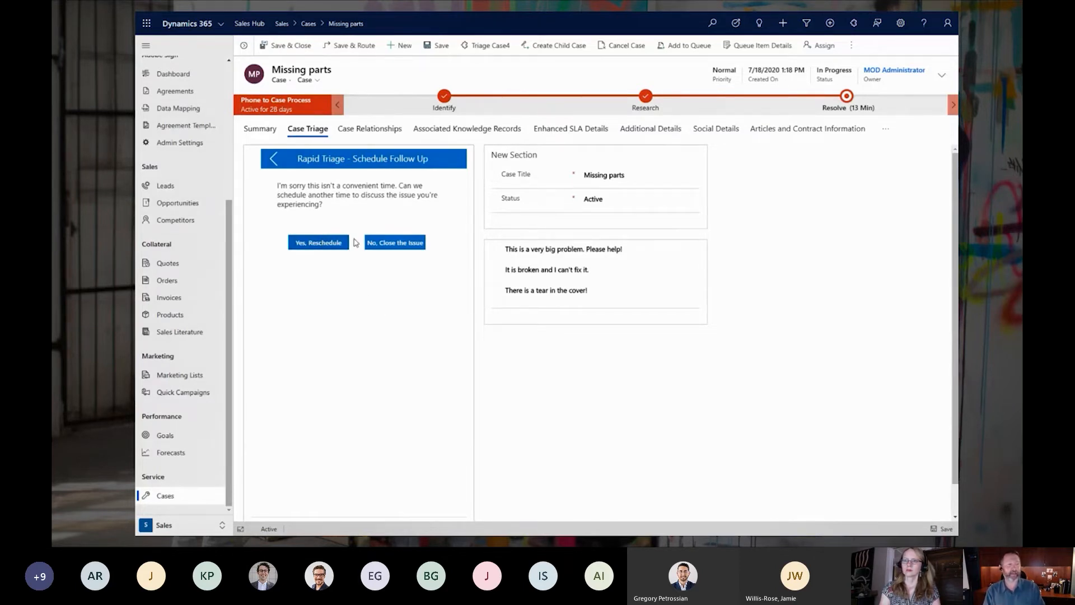
# Step: Choose to reschedule the follow-up call and discard the quick-create phone call form
pyautogui.click(320, 245)
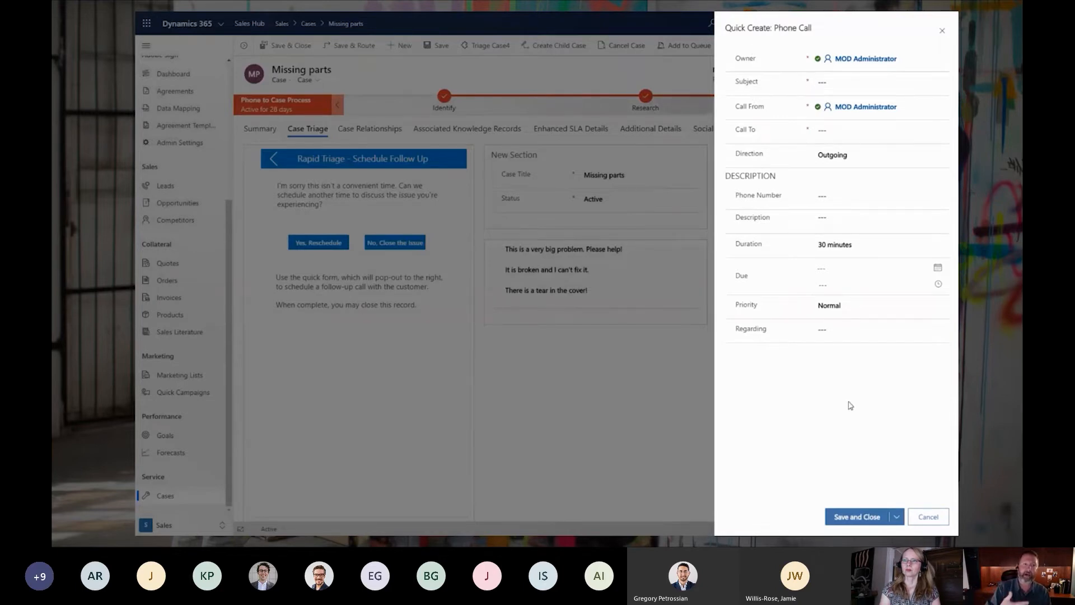
pyautogui.click(928, 517)
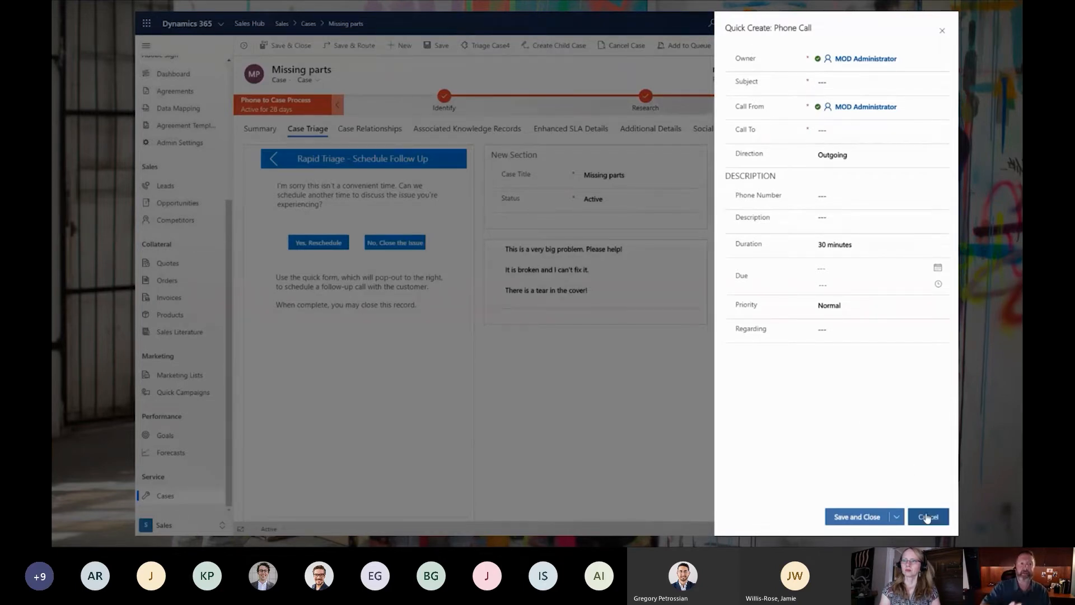
pyautogui.click(609, 325)
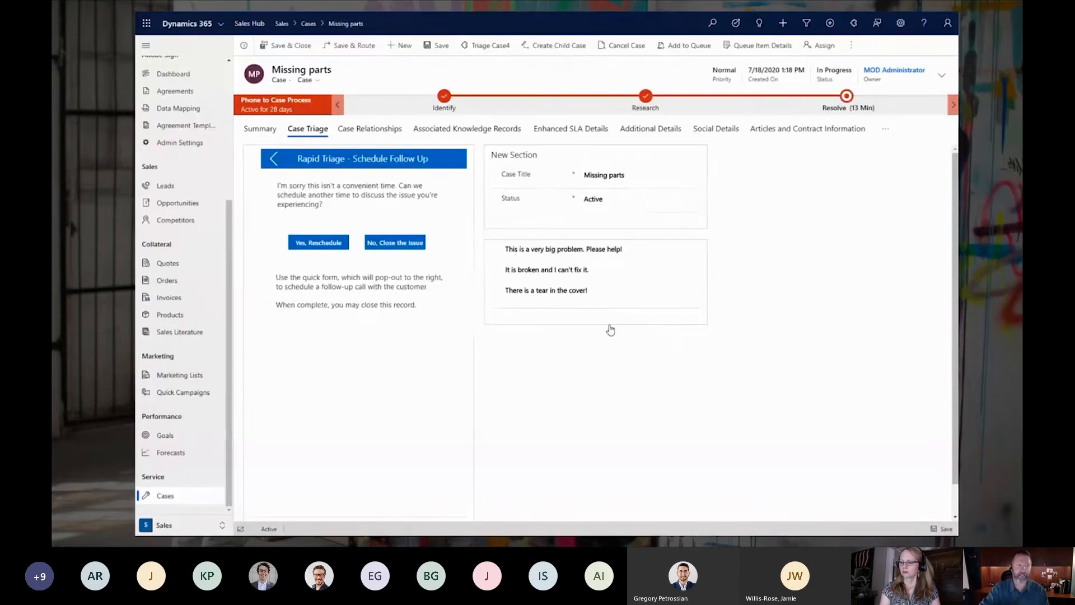
# Step: Choose to close the issue, setting the case title to "Missing parts - Not necessary" and the status to Cancelled
pyautogui.click(397, 247)
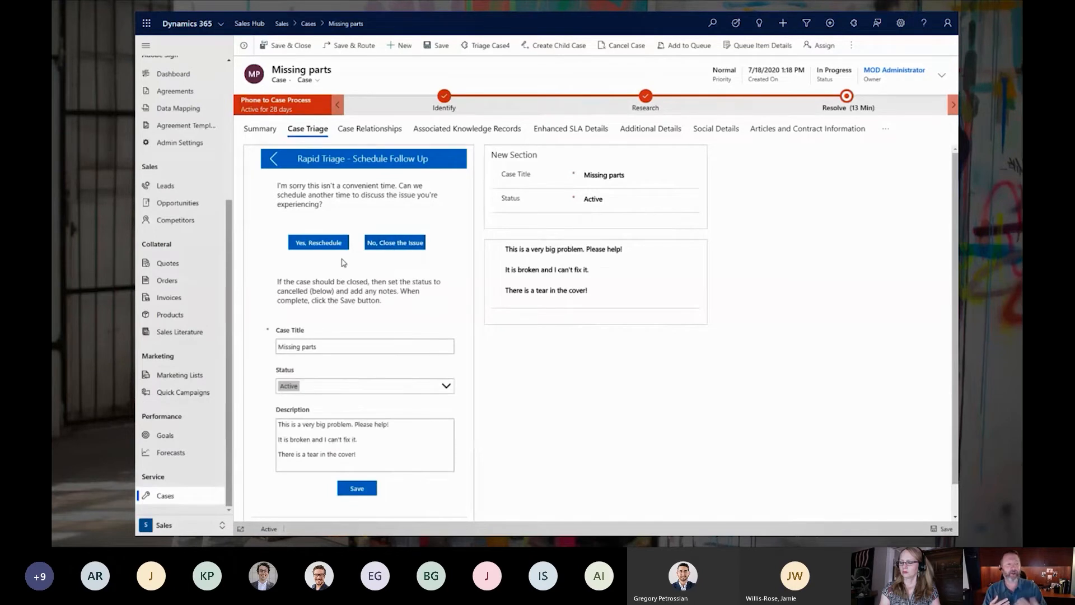
pyautogui.click(333, 349)
pyautogui.write('- ')
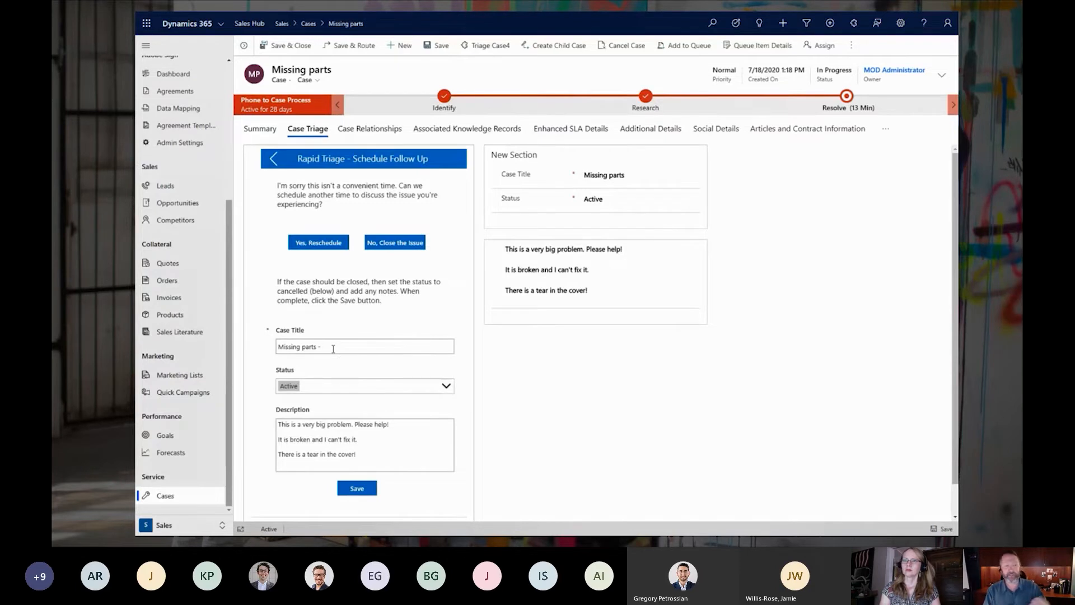
pyautogui.write('Not n')
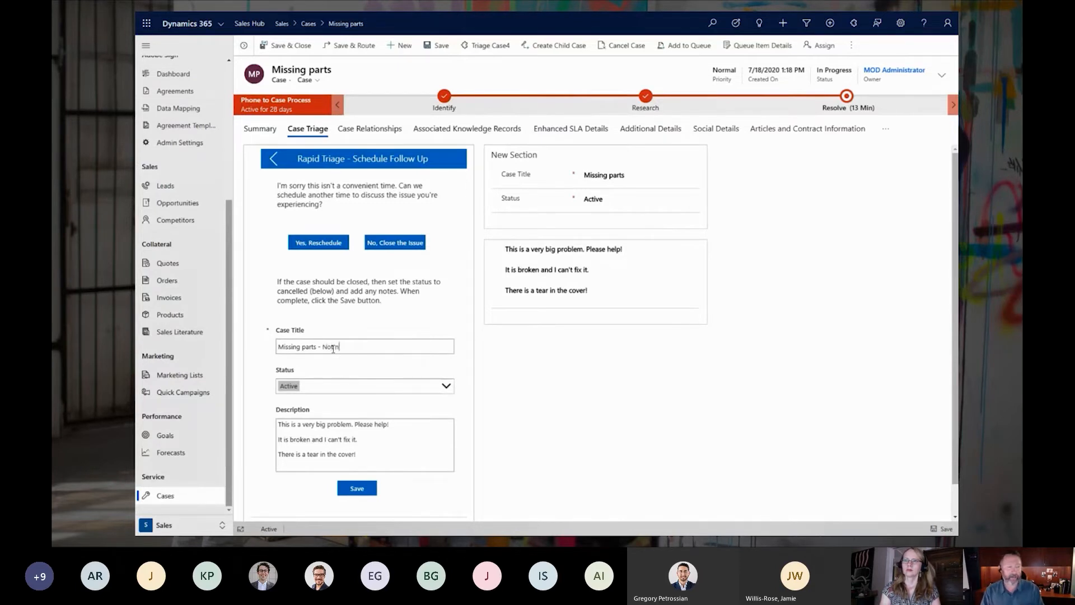
pyautogui.write('ecessary')
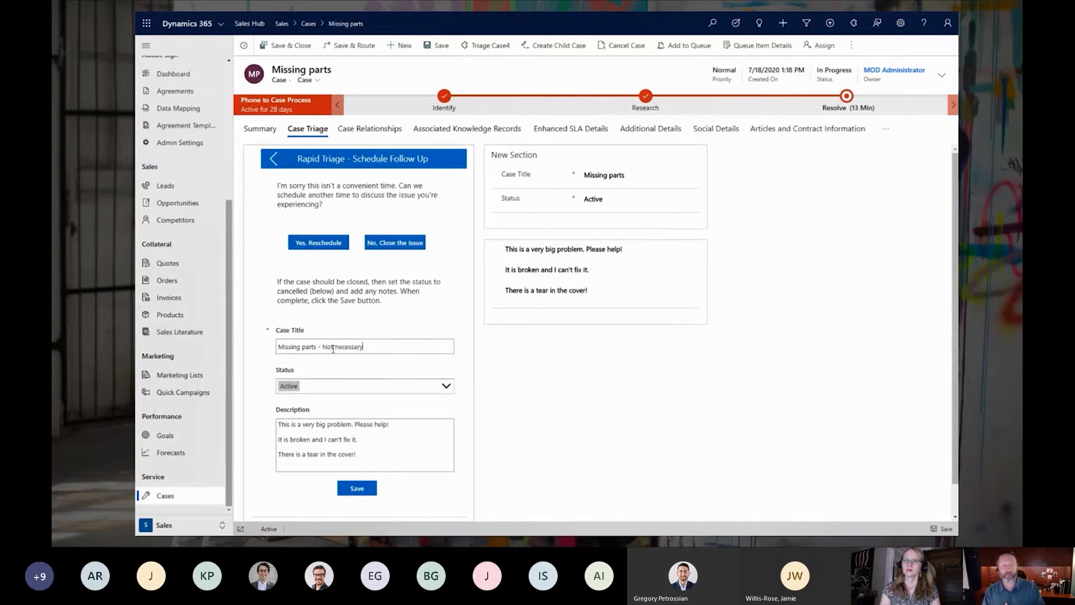
pyautogui.click(349, 387)
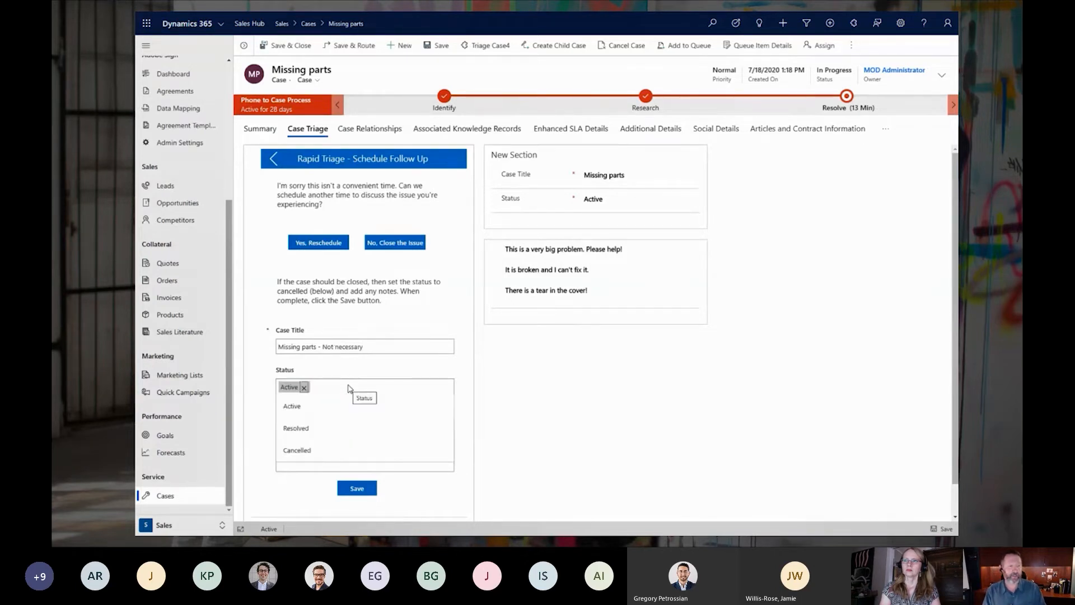
pyautogui.click(312, 450)
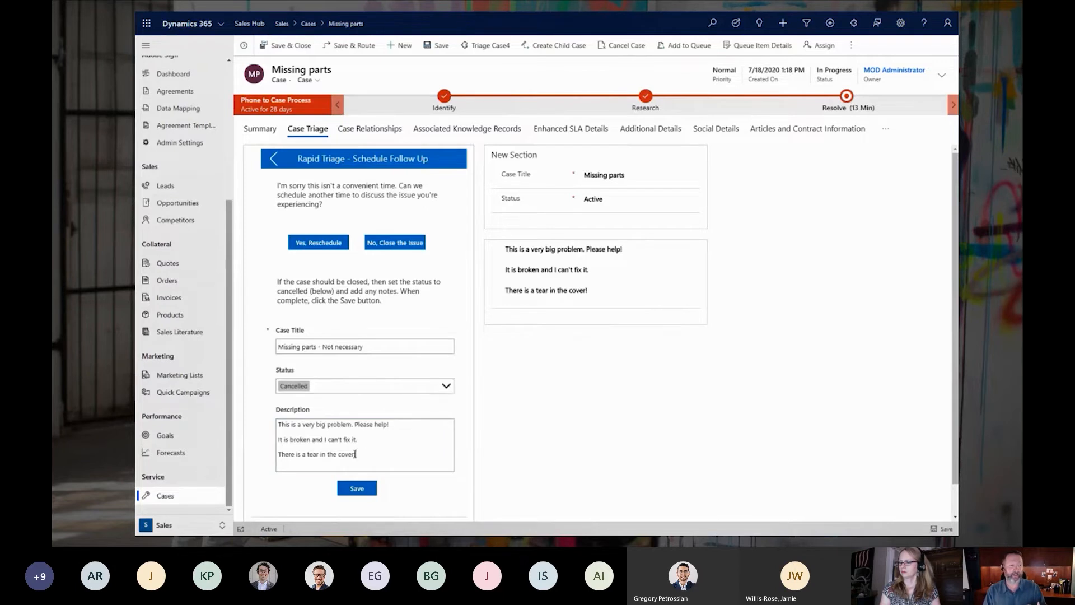
# Step: Remove the line "There is a tear in the cover!" from the case description and save the case
pyautogui.moveTo(358, 454); pyautogui.dragTo(261, 454)
pyautogui.click(289, 453)
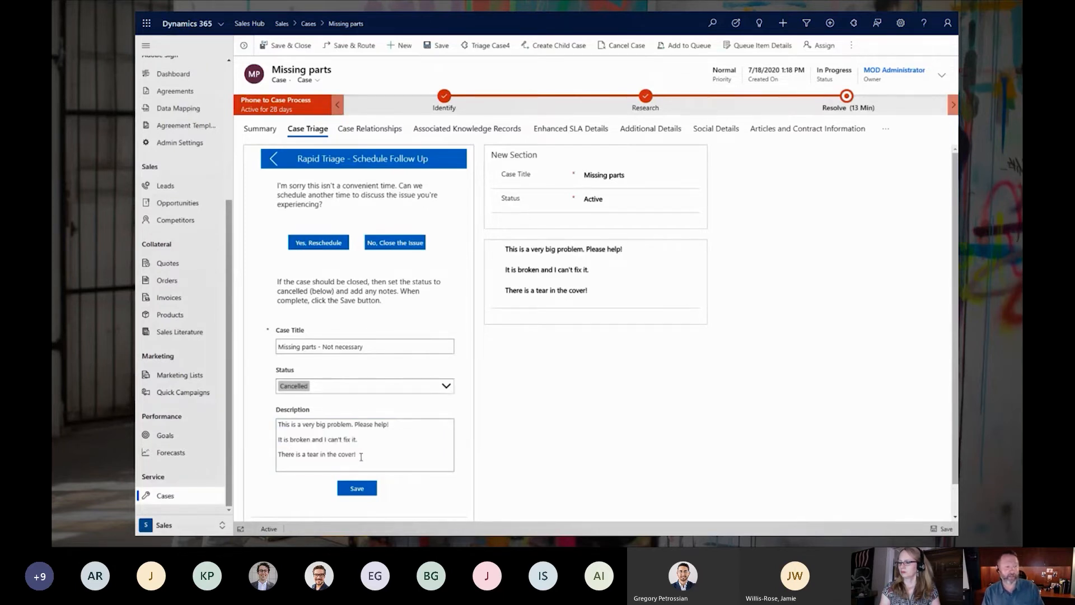
pyautogui.moveTo(356, 454); pyautogui.dragTo(281, 452)
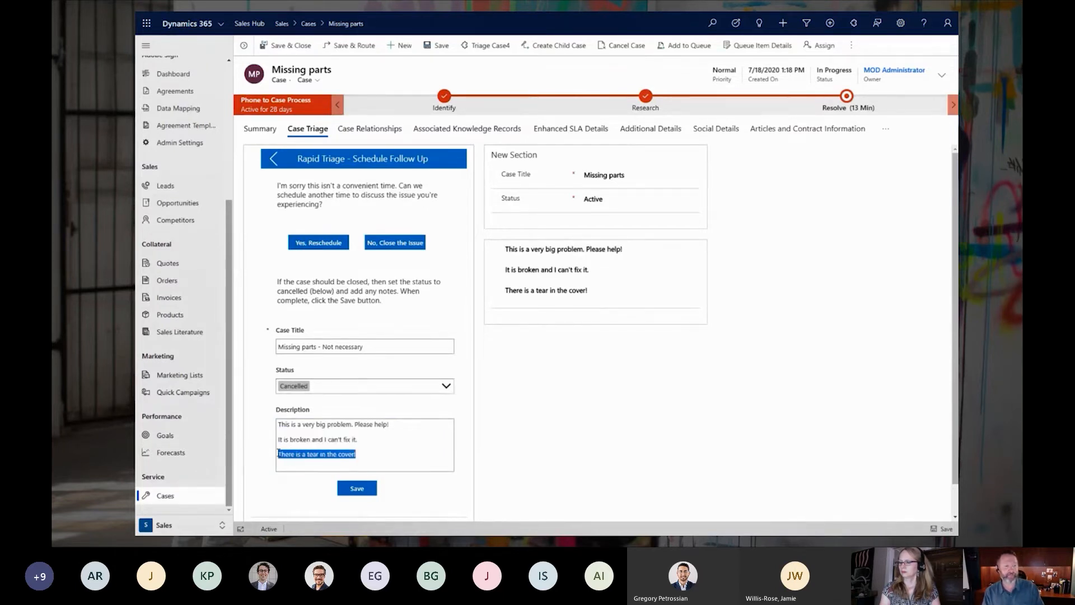
pyautogui.press('BackSpace')
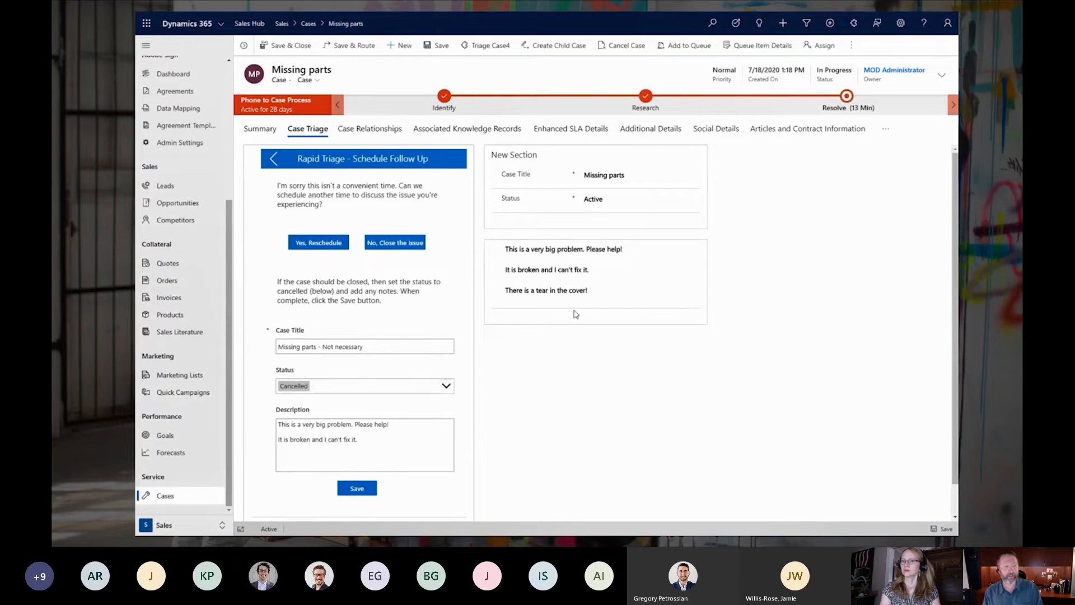
pyautogui.click(369, 491)
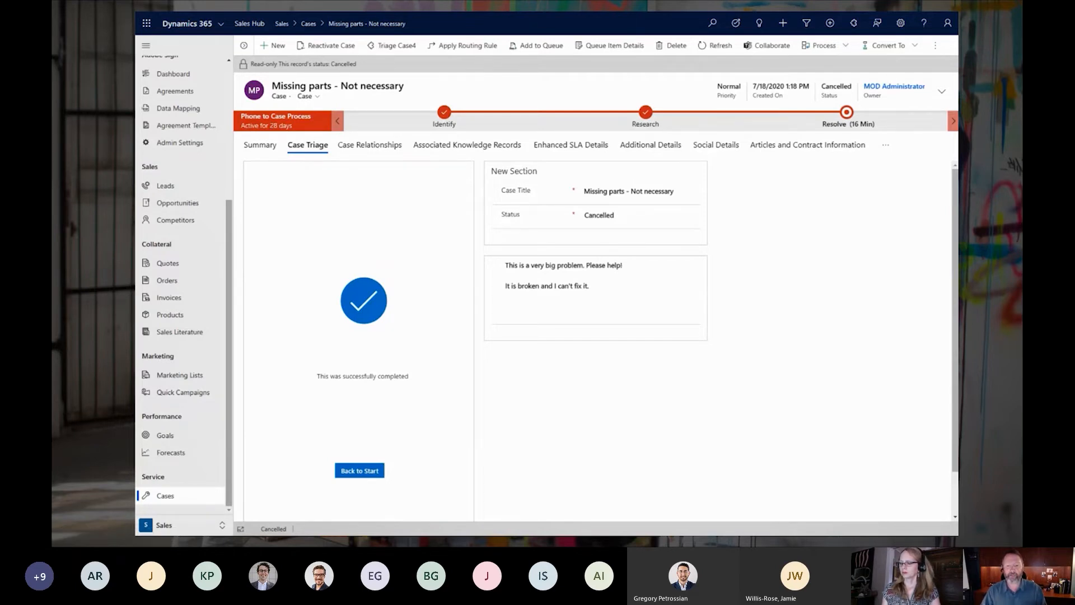
pyautogui.press('Right')
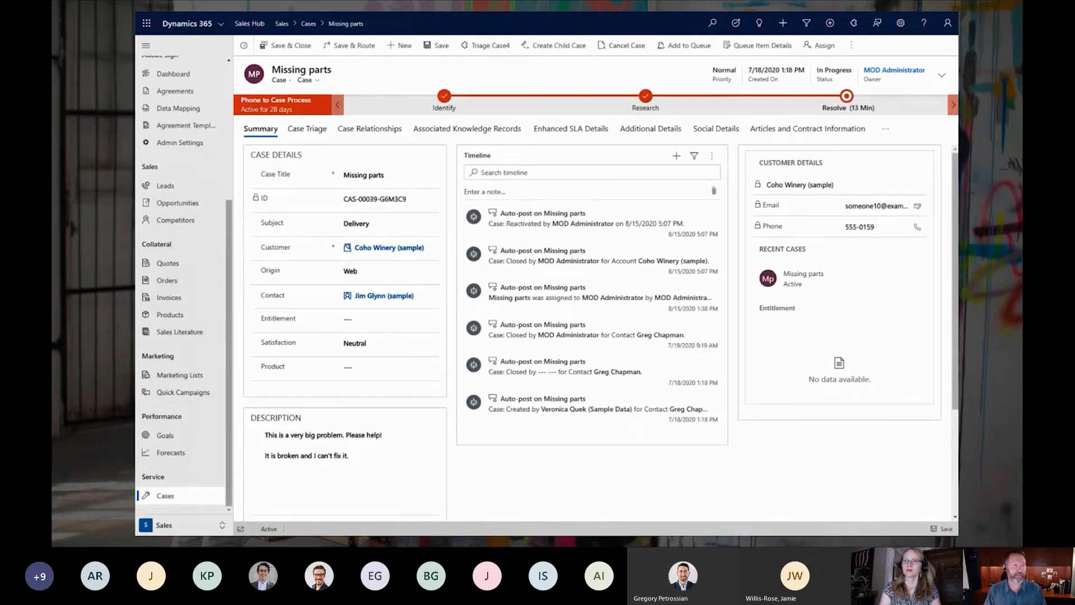
pyautogui.press('Right')
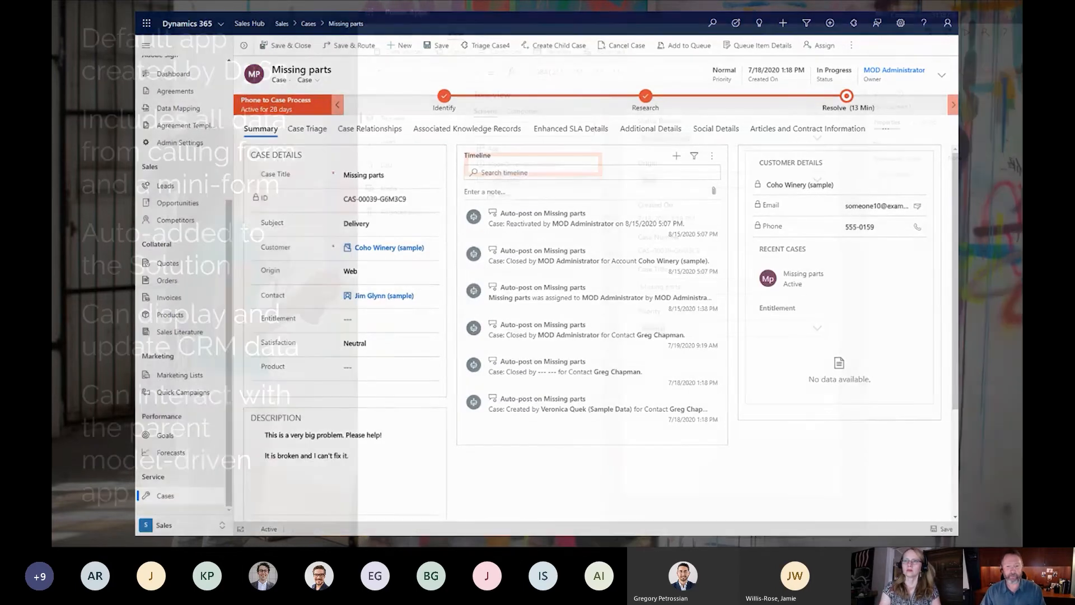